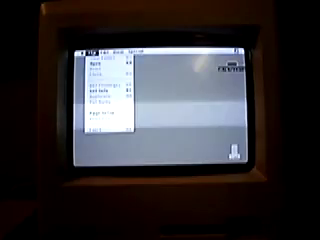
# Pull down the Finder's Special menu to show its Restart and Shut Down commands
pyautogui.moveTo(88, 50); pyautogui.dragTo(137, 50)
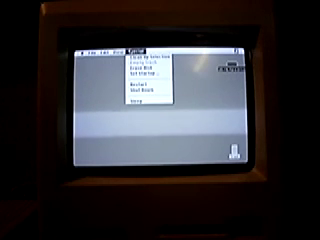